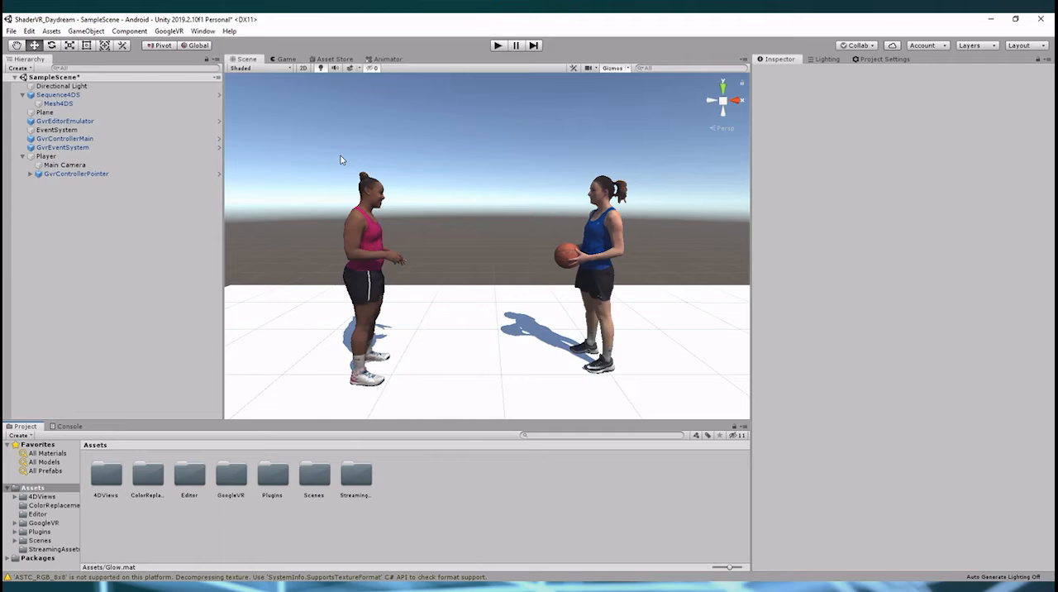
Select Mesh4DS and assign the 4DViews/ColorReplacement/Metallic shader to its material
{"action": "left_click", "coordinate": [101, 105]}
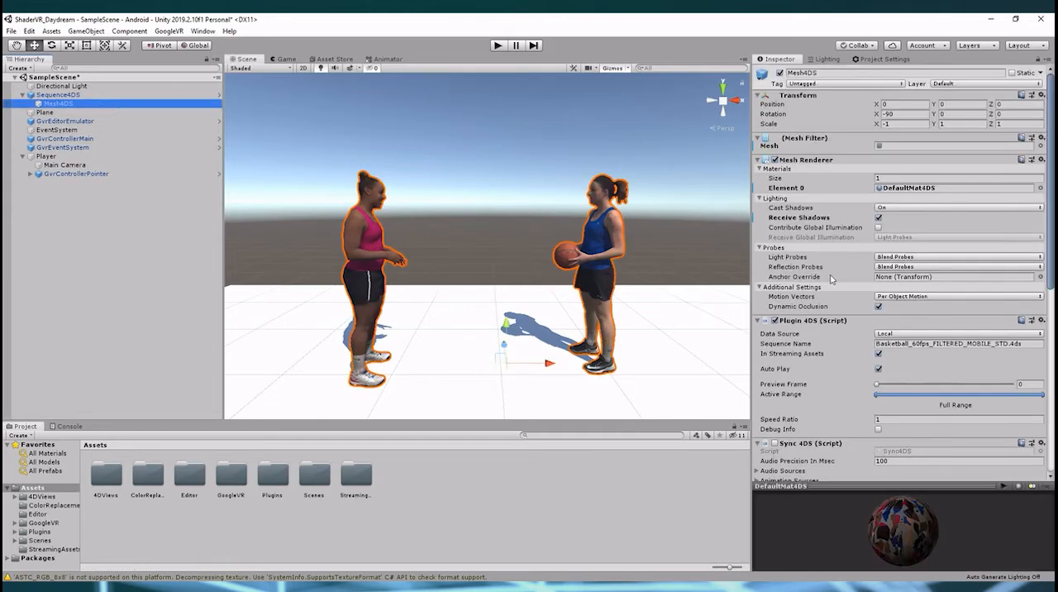
{"action": "scroll", "coordinate": [832, 280], "scroll_direction": "down", "scroll_amount": 3}
{"action": "left_click", "coordinate": [835, 447]}
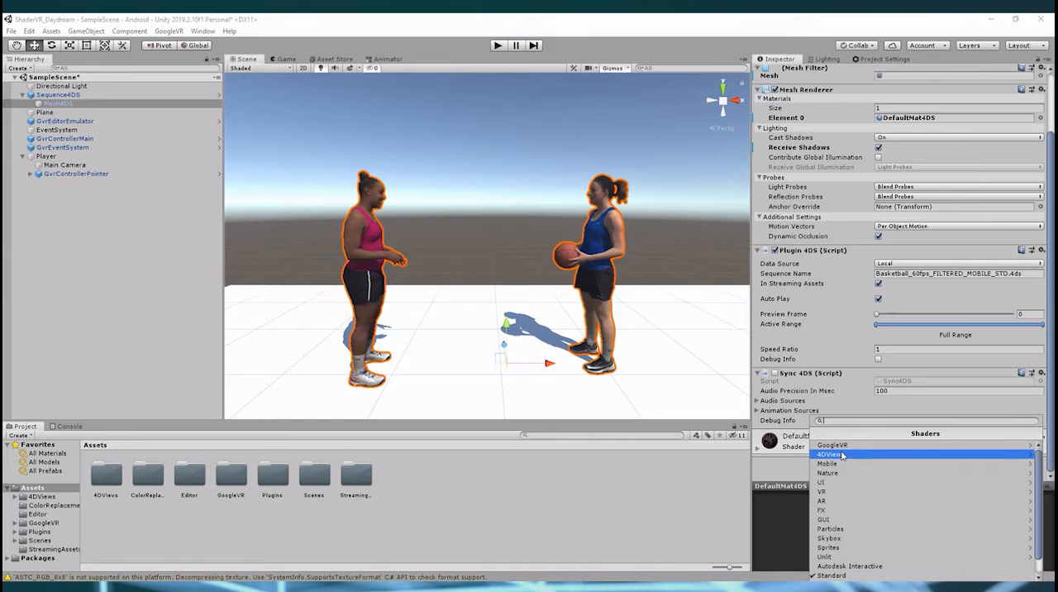
{"action": "left_click", "coordinate": [840, 454]}
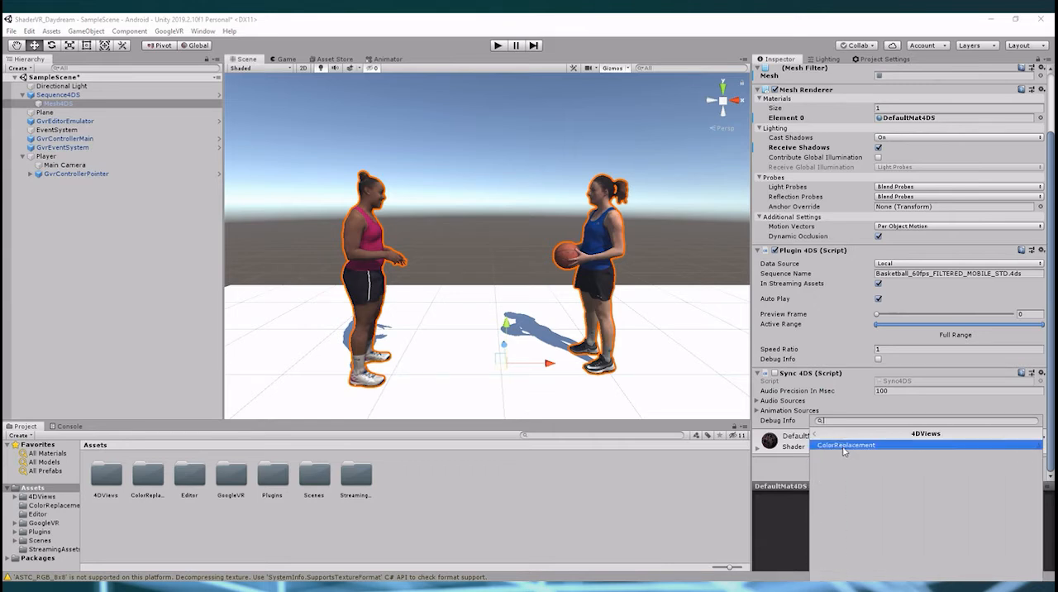
{"action": "left_click", "coordinate": [833, 447]}
{"action": "left_click", "coordinate": [830, 445]}
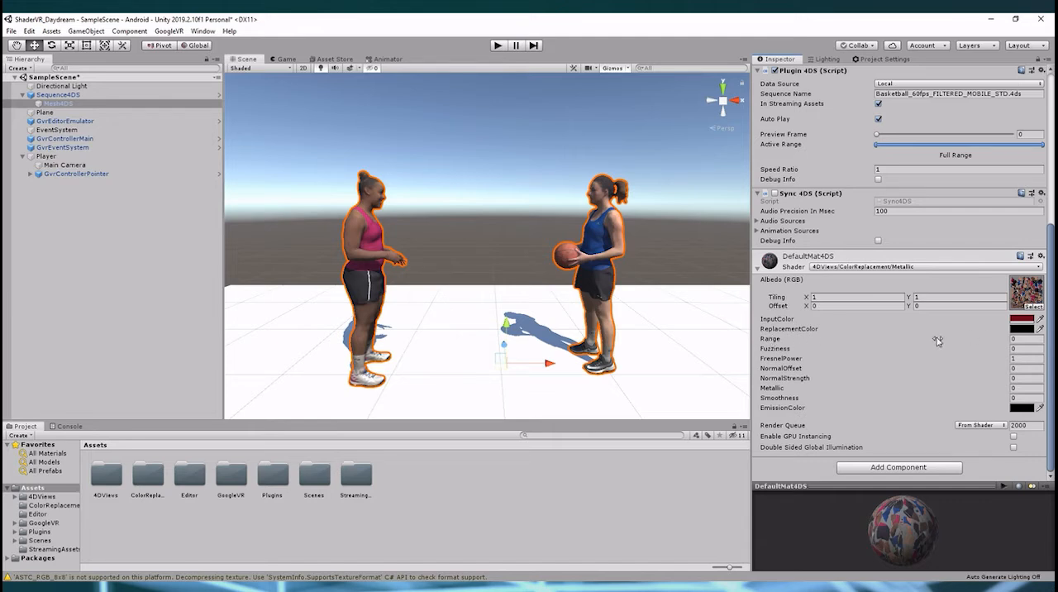
Set the material's Range to 0.3
{"action": "left_click", "coordinate": [1020, 338]}
{"action": "type", "text": "0.1"}
{"action": "key", "text": "BackSpace"}
{"action": "type", "text": "3"}
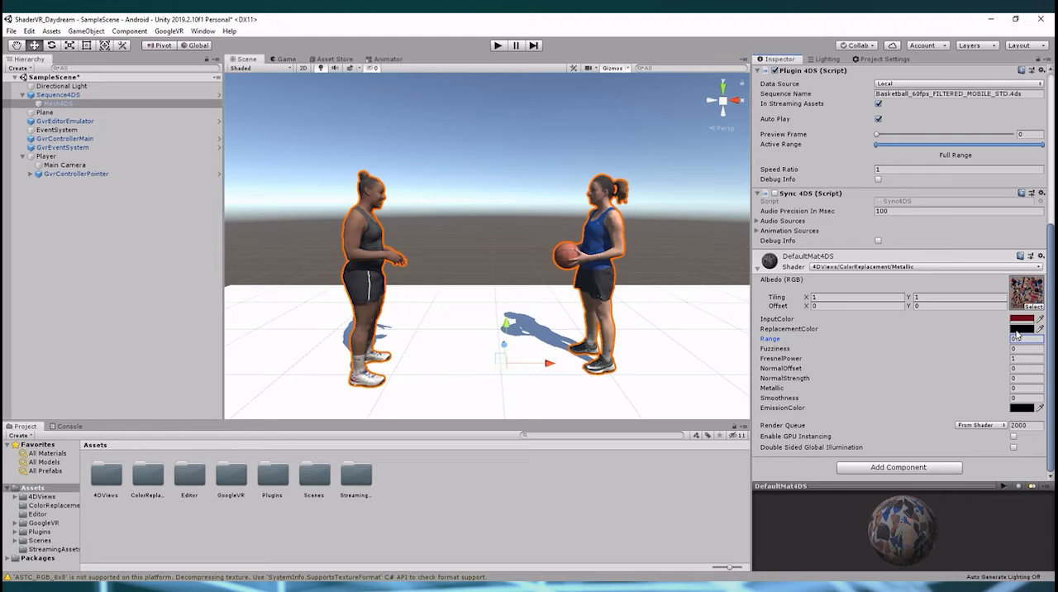
Set the ReplacementColor to a dark green, hex 113D11
{"action": "left_click", "coordinate": [1039, 328]}
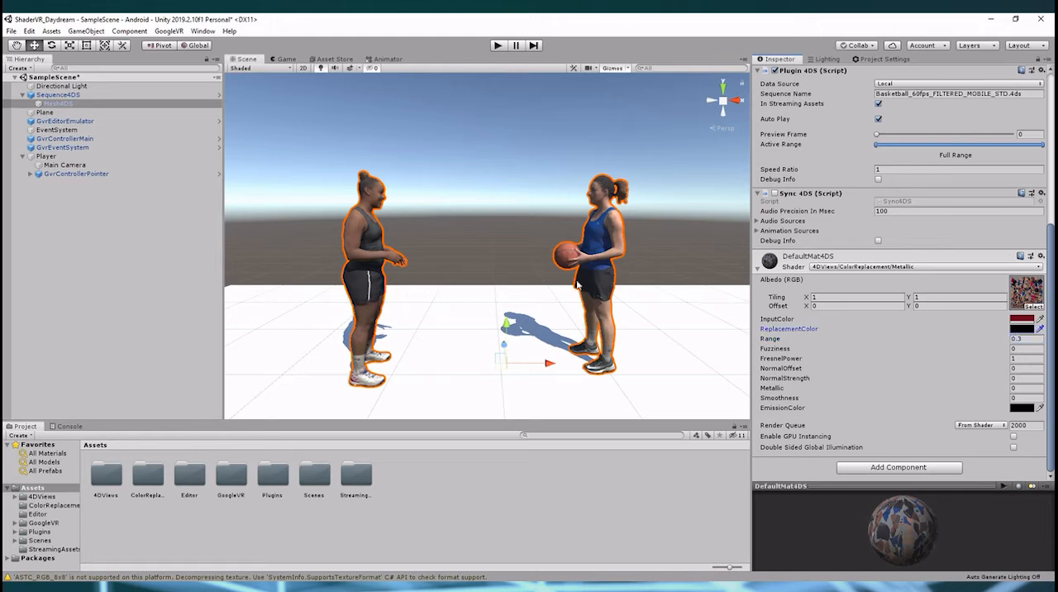
{"action": "left_click", "coordinate": [1040, 328]}
{"action": "left_click", "coordinate": [1022, 330]}
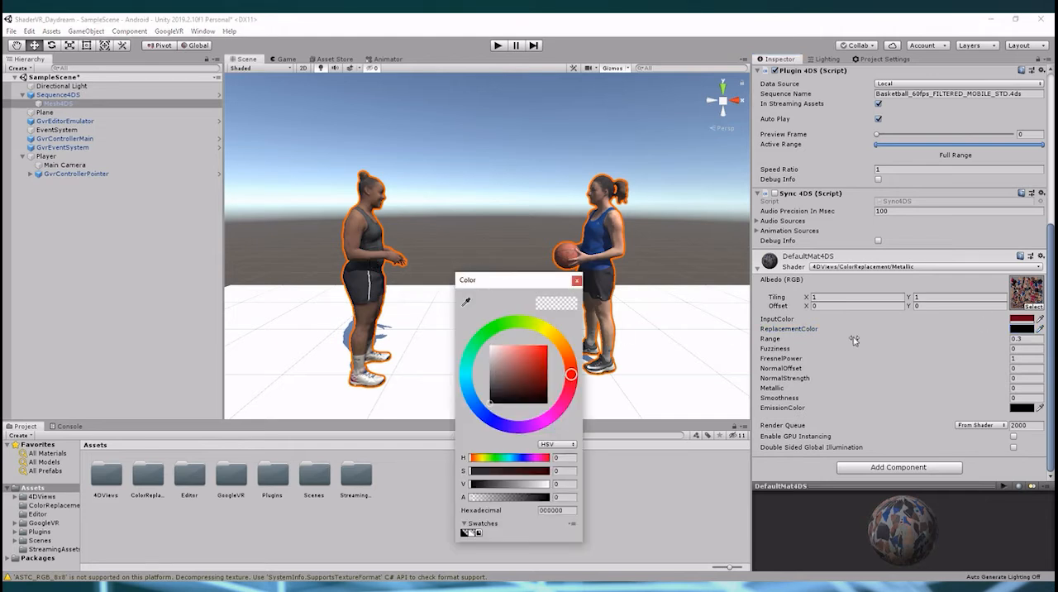
{"action": "left_click", "coordinate": [493, 329]}
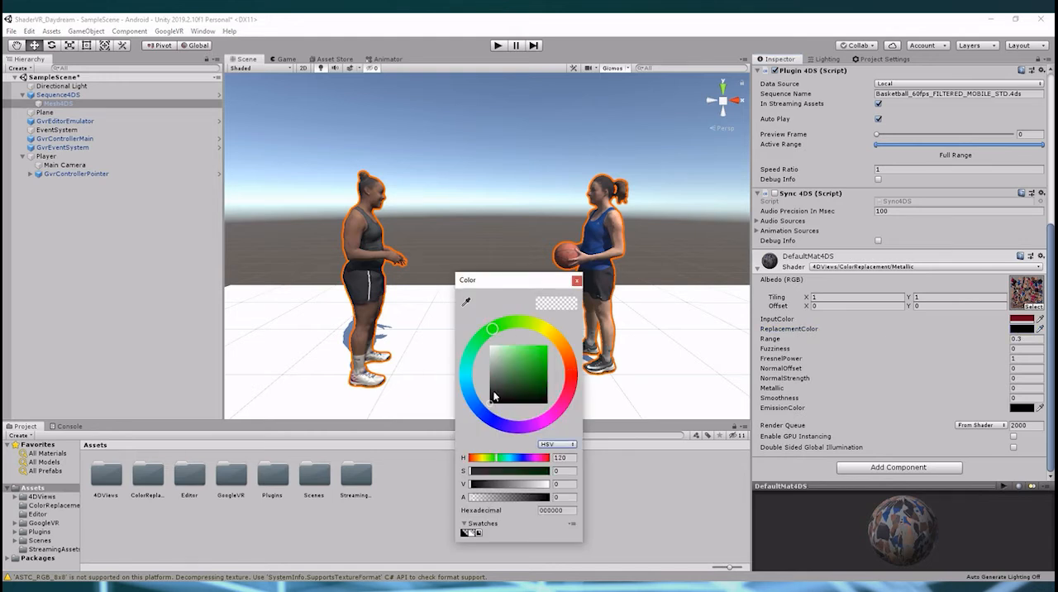
{"action": "left_click_drag", "start_coordinate": [494, 393], "coordinate": [534, 392]}
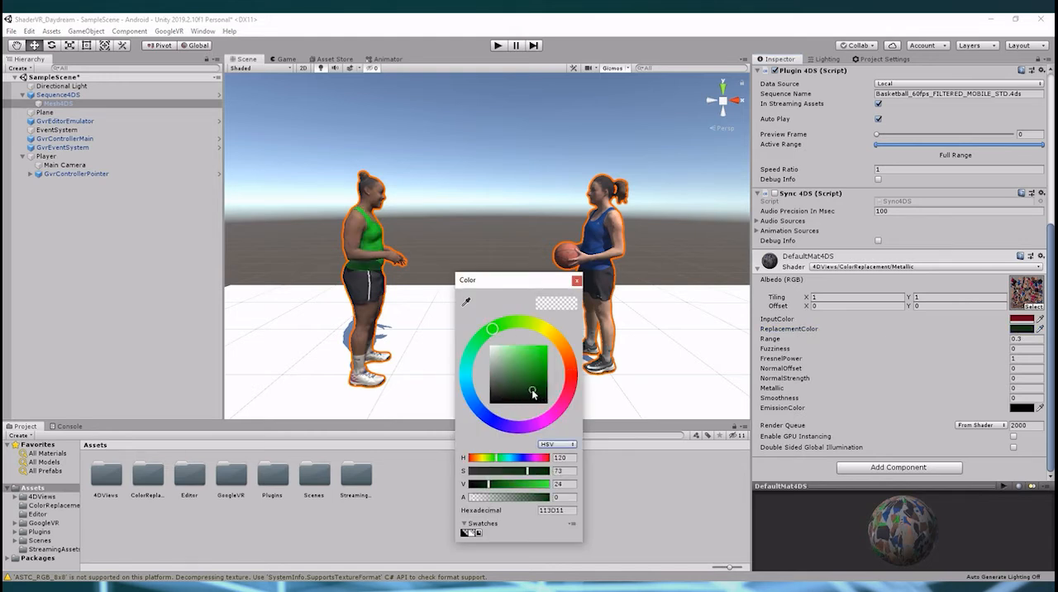
{"action": "left_click", "coordinate": [420, 264]}
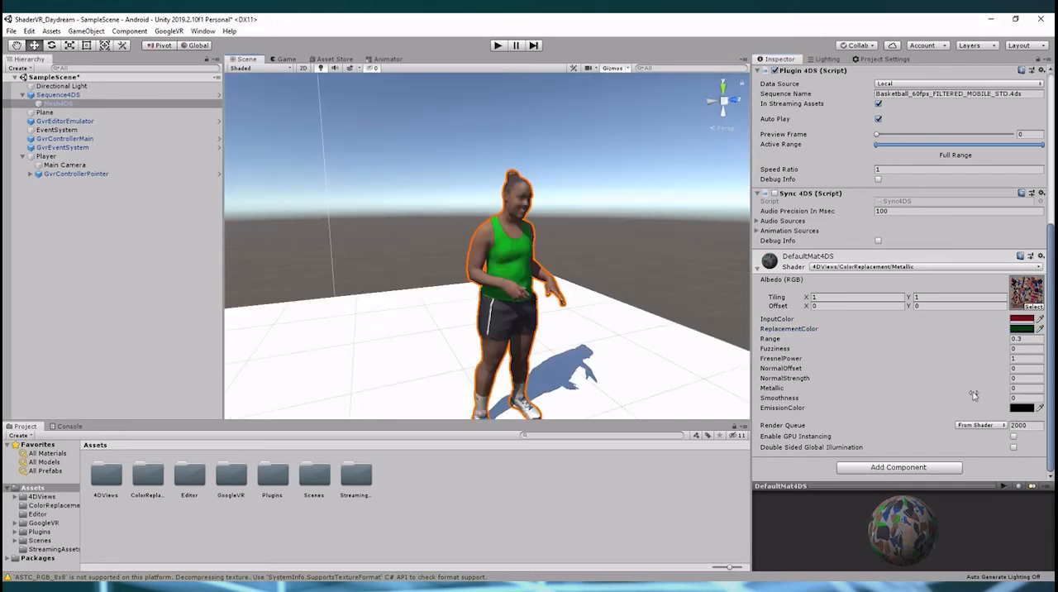
Set Metallic to 0.7 and Smoothness to 1.2
{"action": "left_click", "coordinate": [1026, 388]}
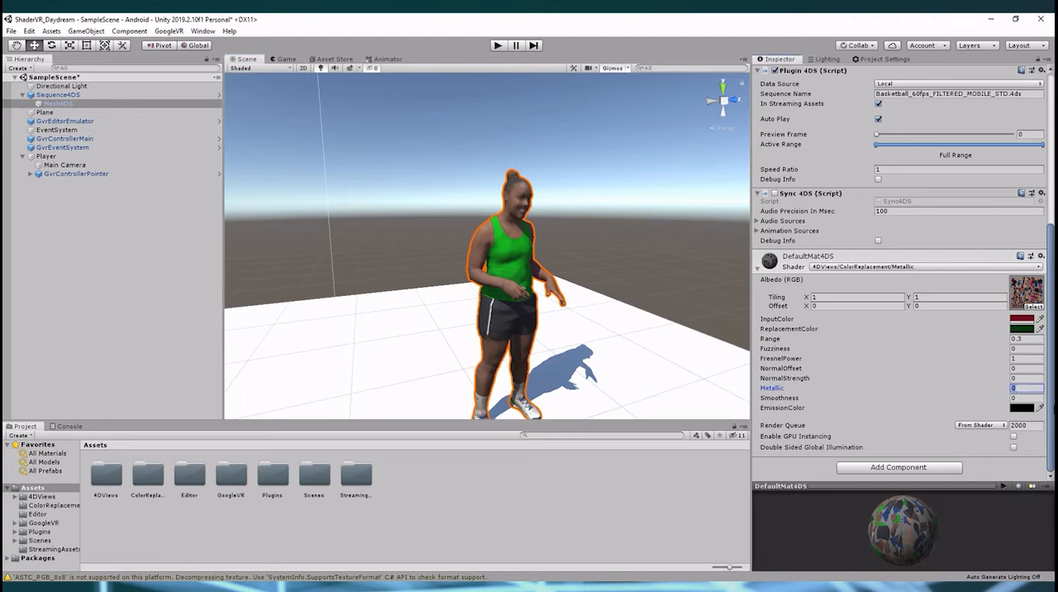
{"action": "type", "text": "0.7"}
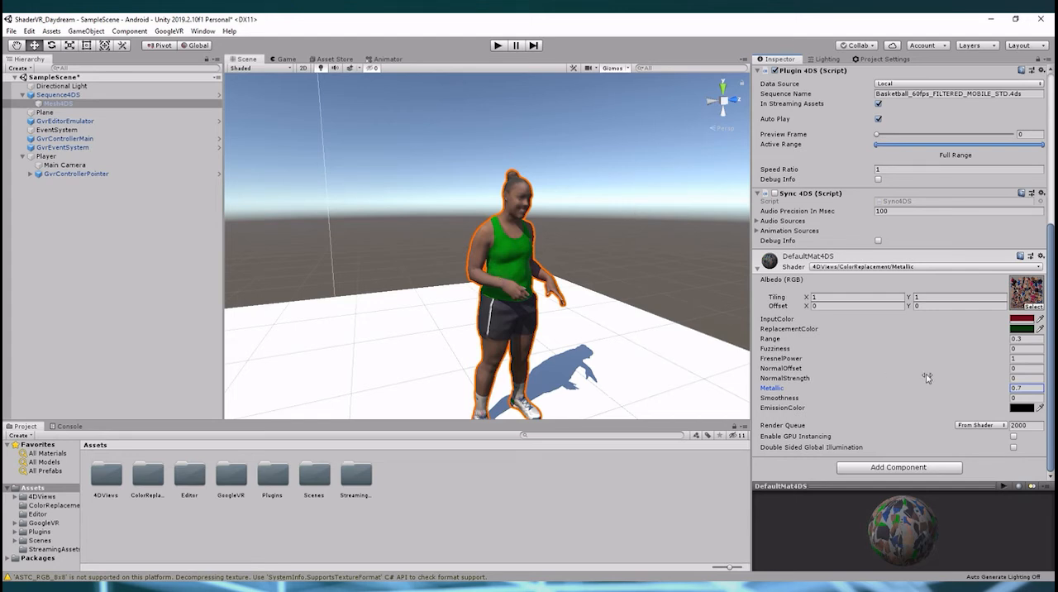
{"action": "left_click", "coordinate": [1025, 398]}
{"action": "type", "text": "1.2"}
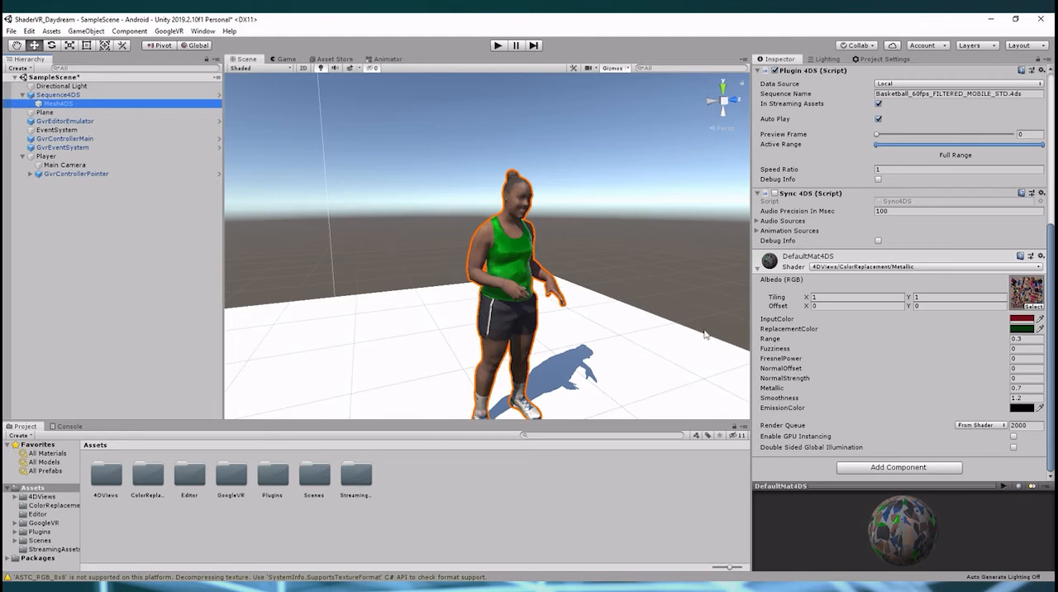
Set the EmissionColor to a bright yellow
{"action": "left_click", "coordinate": [1019, 409]}
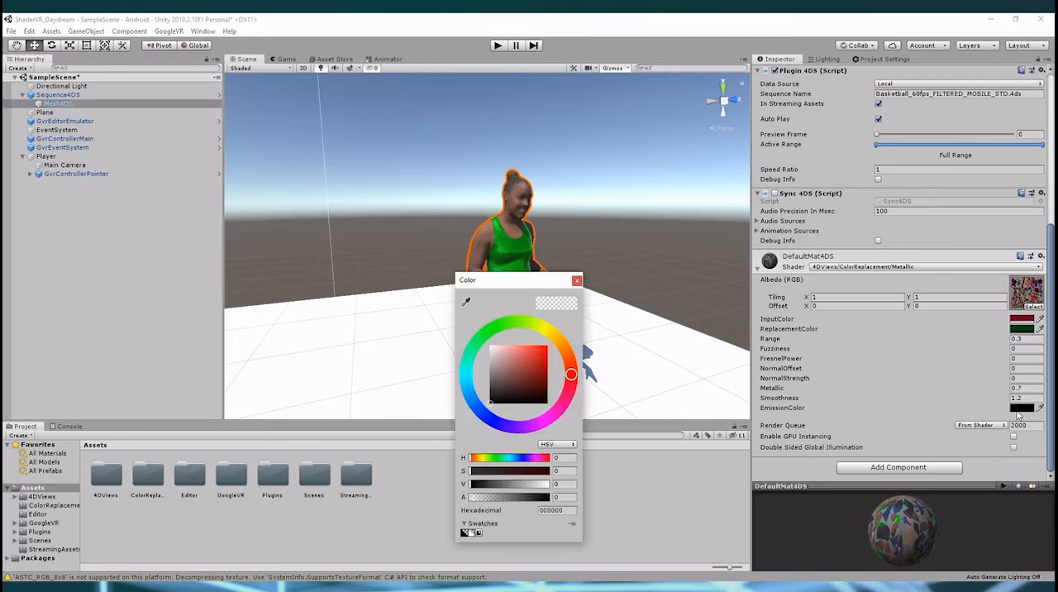
{"action": "left_click", "coordinate": [546, 332]}
{"action": "left_click", "coordinate": [547, 346]}
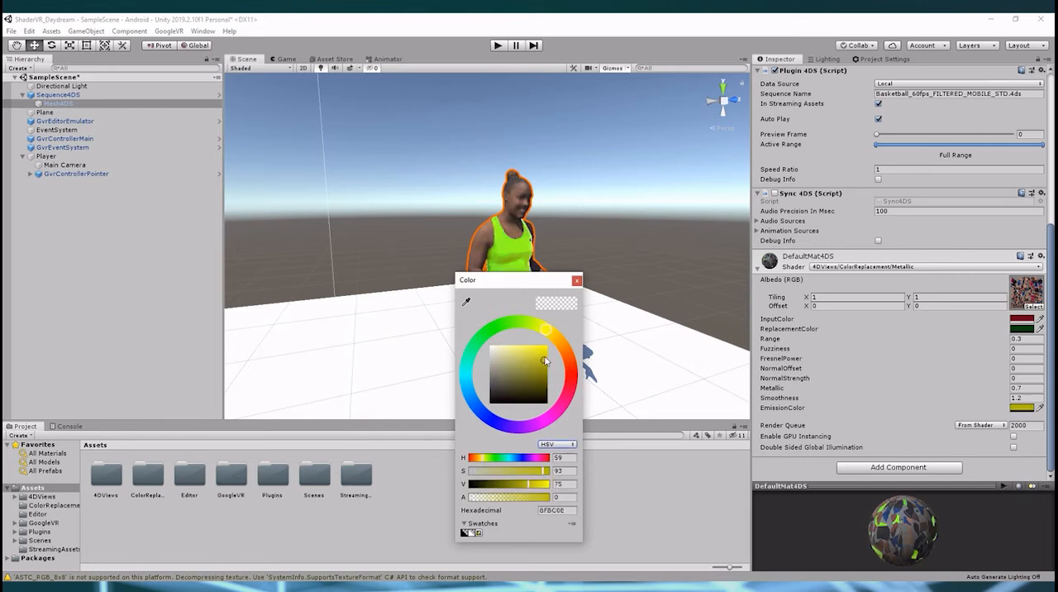
{"action": "left_click", "coordinate": [577, 281]}
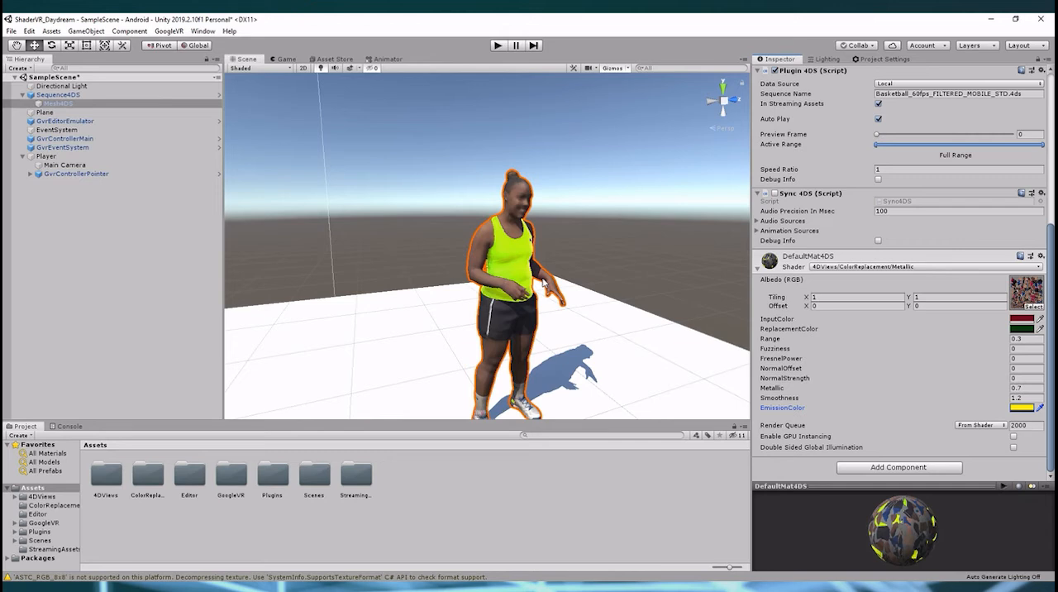
Try disabling the Directional Light and removing the skybox material from the lighting environment
{"action": "left_click", "coordinate": [62, 86]}
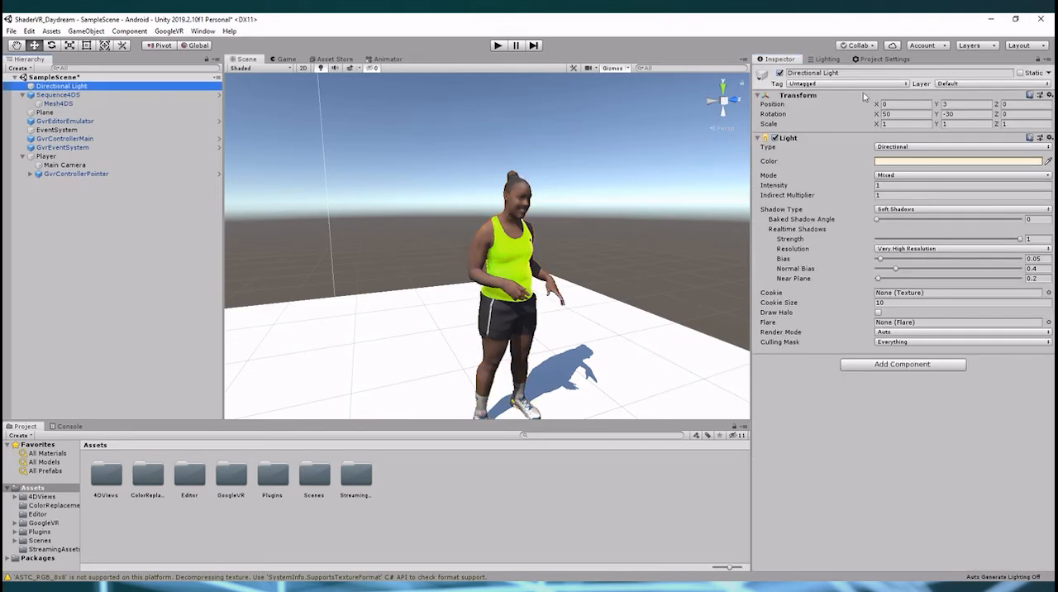
{"action": "left_click", "coordinate": [779, 73]}
{"action": "left_click", "coordinate": [879, 59]}
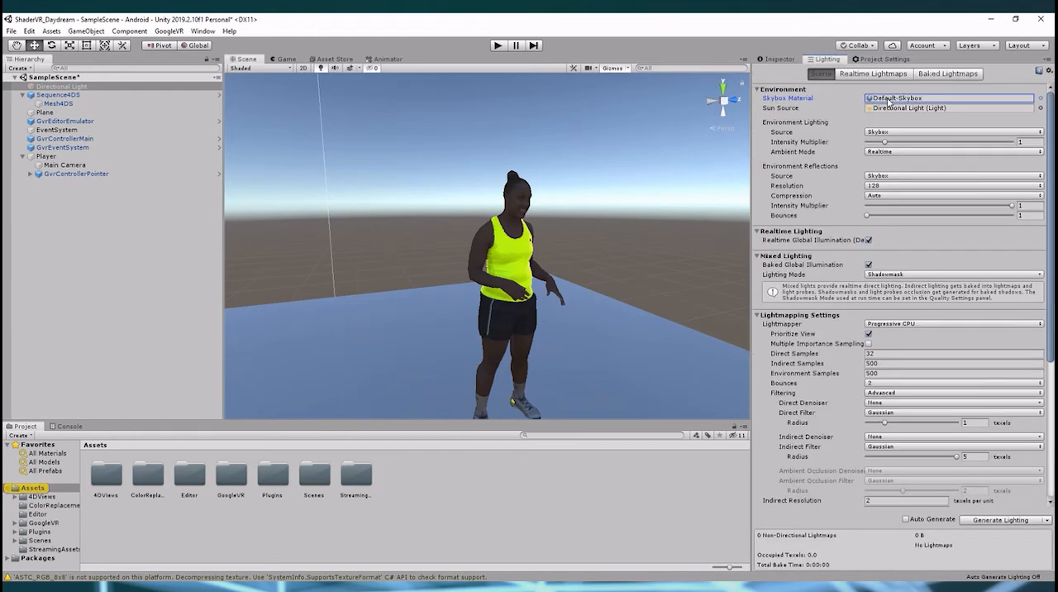
{"action": "key", "text": "Delete"}
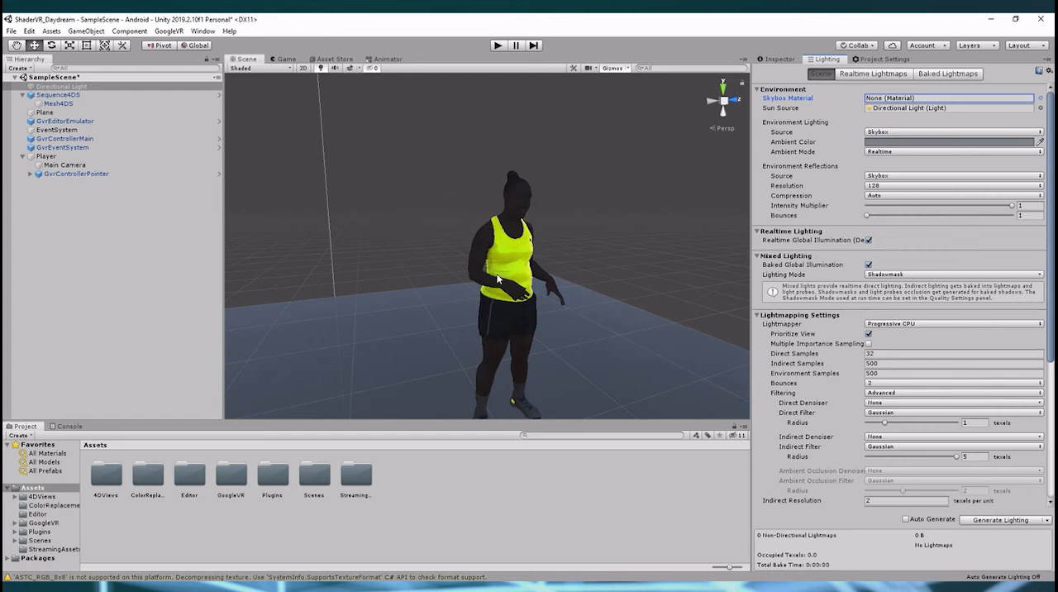
{"action": "middle_click_drag", "start_coordinate": [552, 348], "coordinate": [559, 328]}
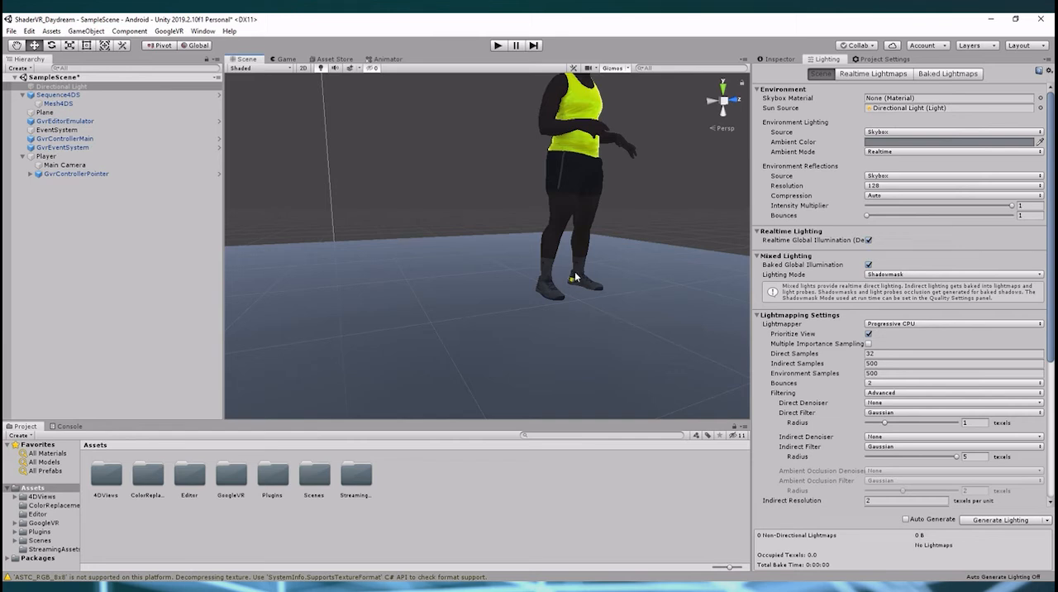
{"action": "mouse_move", "coordinate": [582, 251]}
{"action": "middle_mouse_down"}
{"action": "mouse_move", "coordinate": [581, 274]}
{"action": "mouse_move", "coordinate": [574, 264]}
{"action": "middle_mouse_up"}
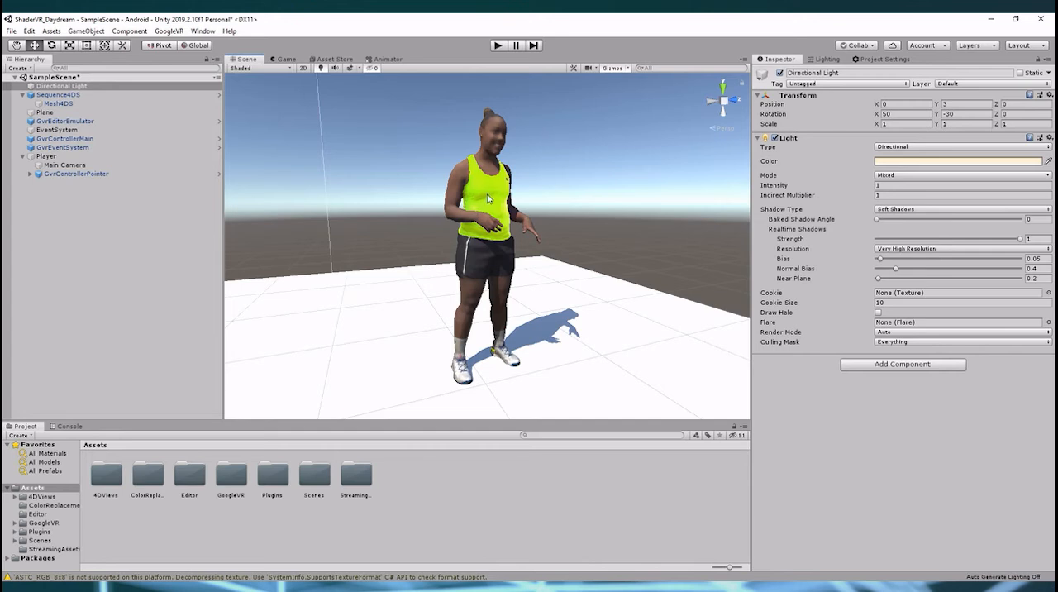
Select Mesh4DS again and set FresnelPower to 1
{"action": "left_click", "coordinate": [65, 105]}
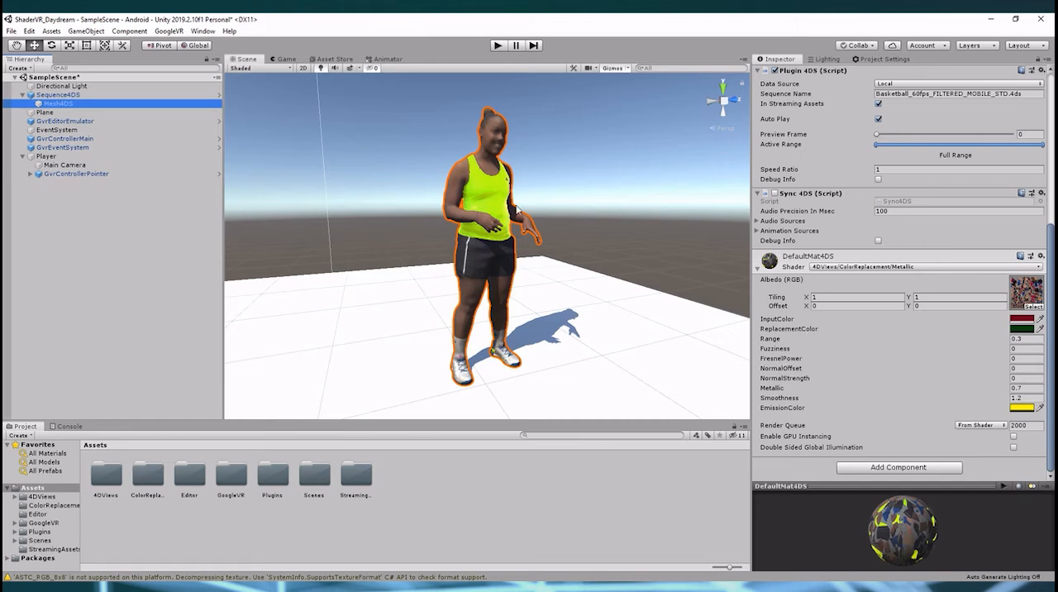
{"action": "left_click", "coordinate": [1017, 359]}
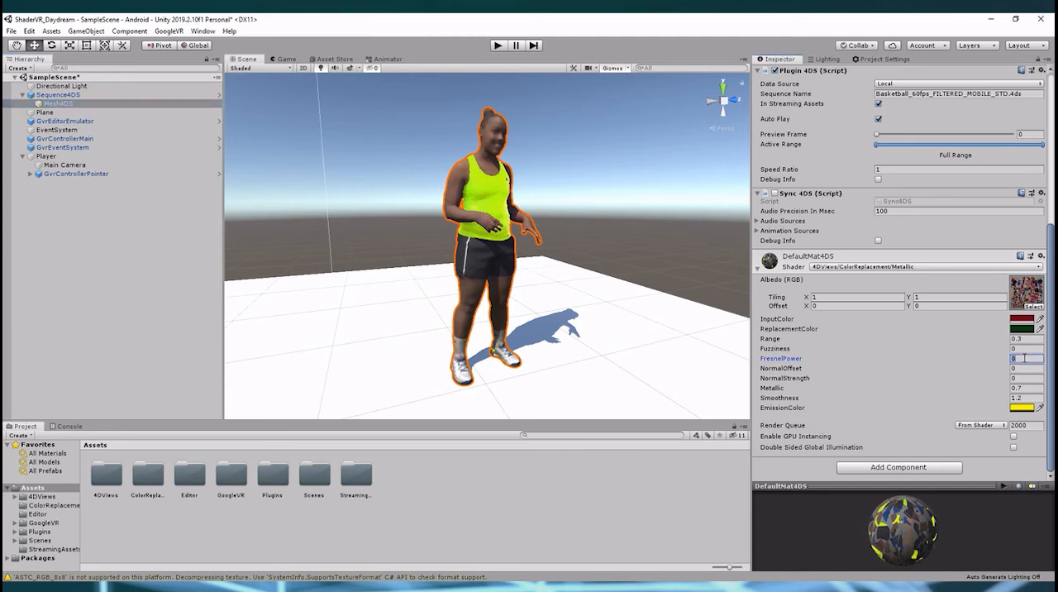
{"action": "type", "text": "1"}
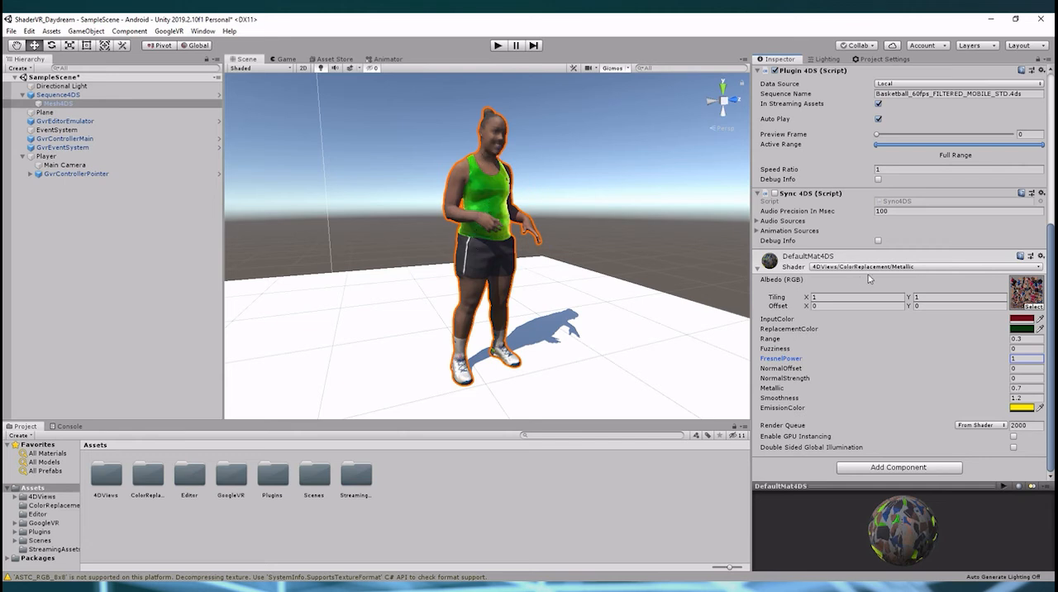
Switch the material's shader to 4DViews/ColorReplacement/Specular
{"action": "left_click", "coordinate": [899, 269]}
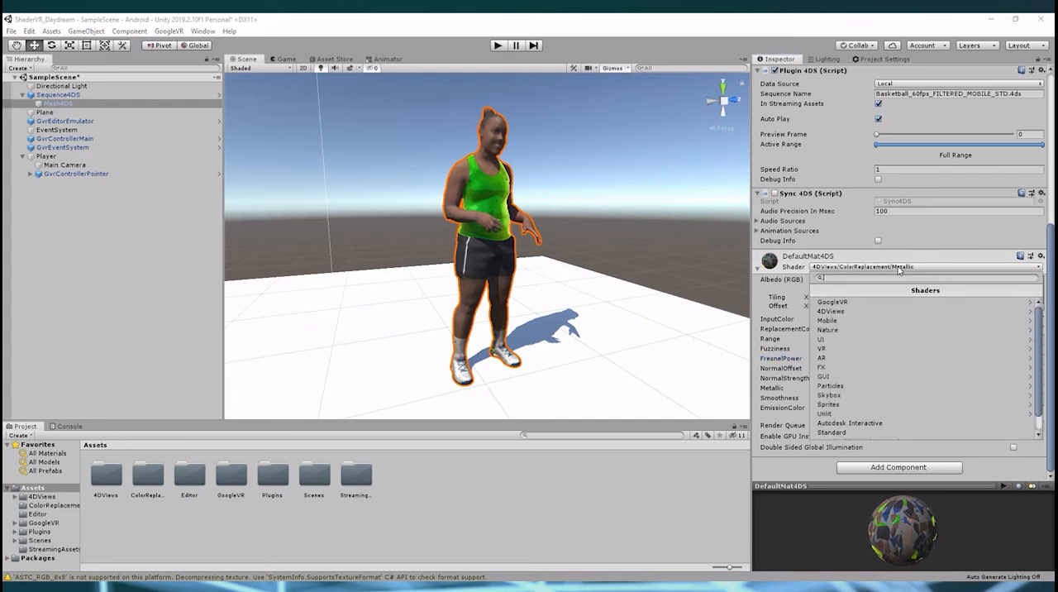
{"action": "left_click", "coordinate": [878, 309]}
{"action": "left_click", "coordinate": [860, 303]}
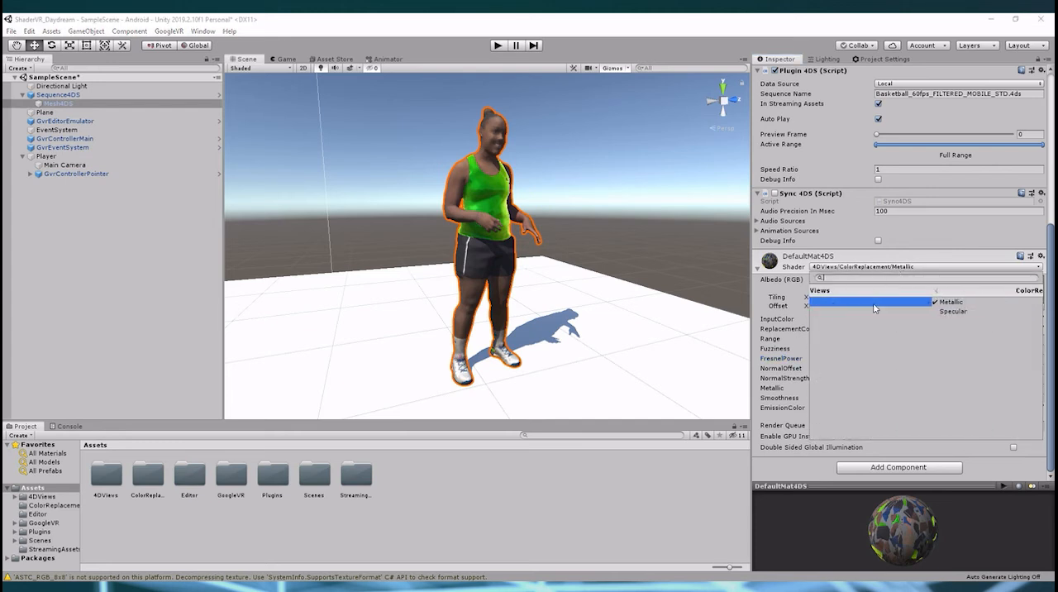
{"action": "left_click", "coordinate": [877, 314]}
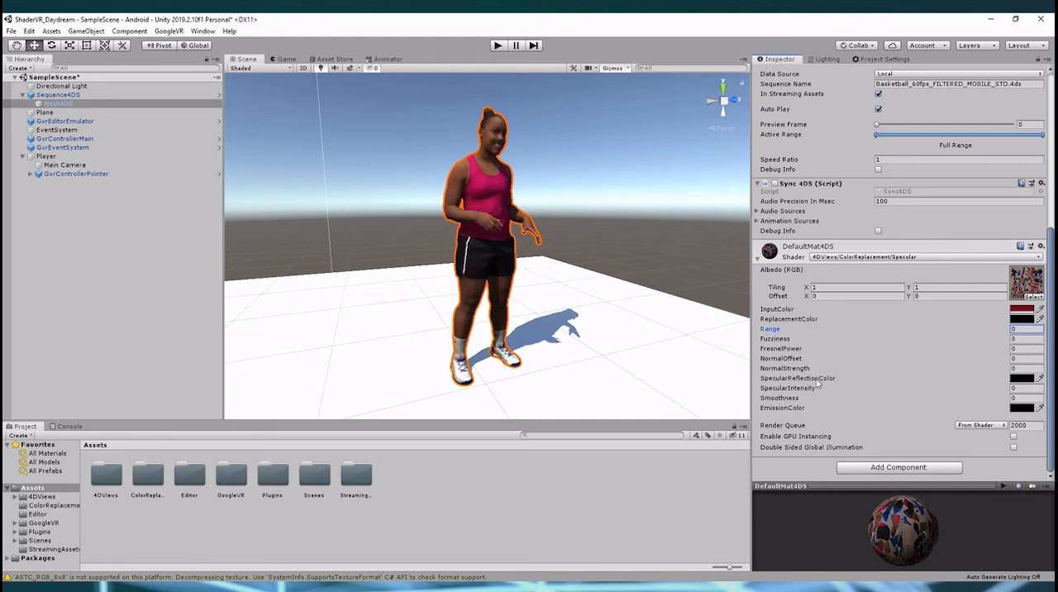
Set the Range of the Specular material to 0.3
{"action": "left_click", "coordinate": [1025, 320]}
{"action": "left_click", "coordinate": [1031, 328]}
{"action": "type", "text": "0.3"}
Set the ReplacementColor to blue
{"action": "left_click", "coordinate": [1022, 319]}
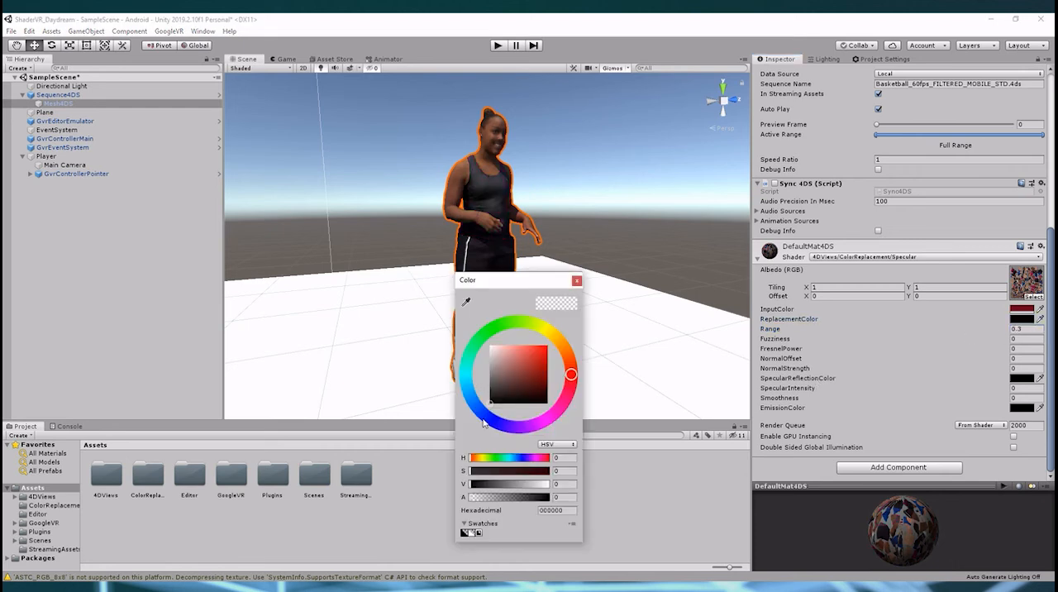
{"action": "left_click", "coordinate": [488, 418]}
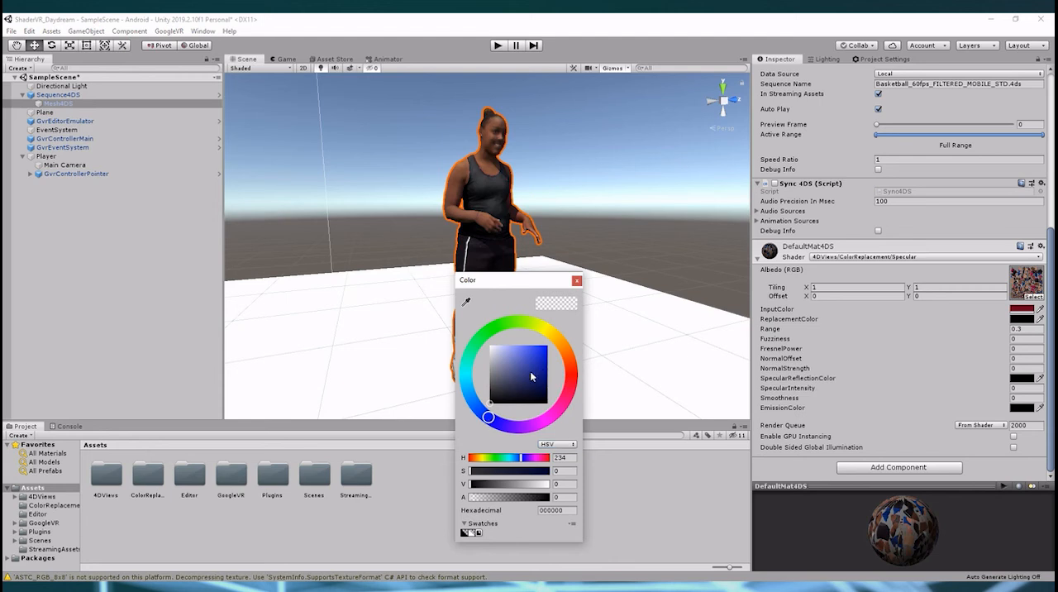
{"action": "left_click_drag", "start_coordinate": [531, 373], "coordinate": [540, 382]}
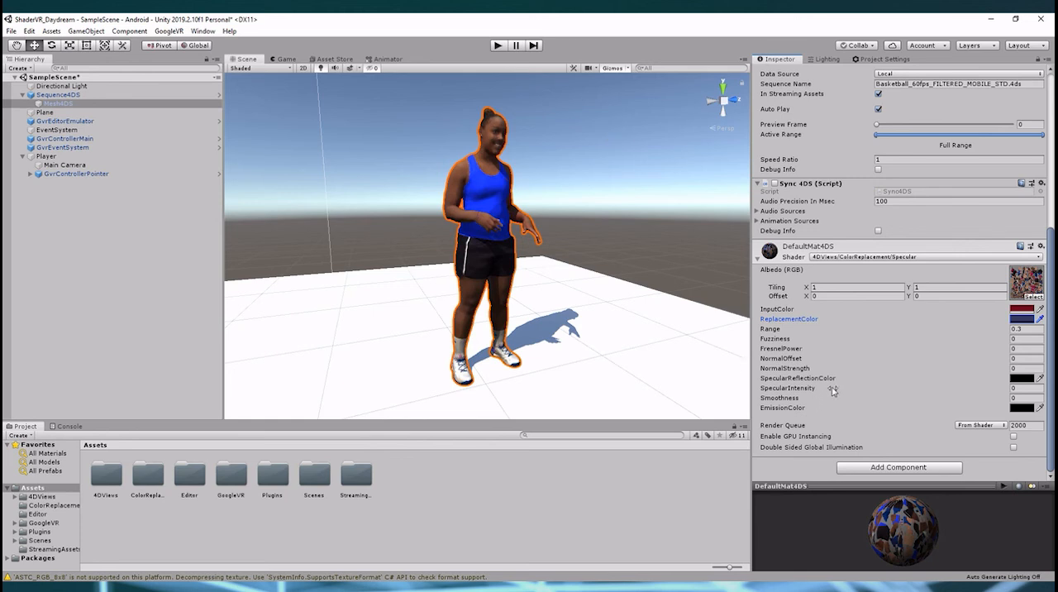
Set Smoothness to 1.2 and SpecularIntensity to 0.7
{"action": "left_click", "coordinate": [1018, 398]}
{"action": "type", "text": "1"}
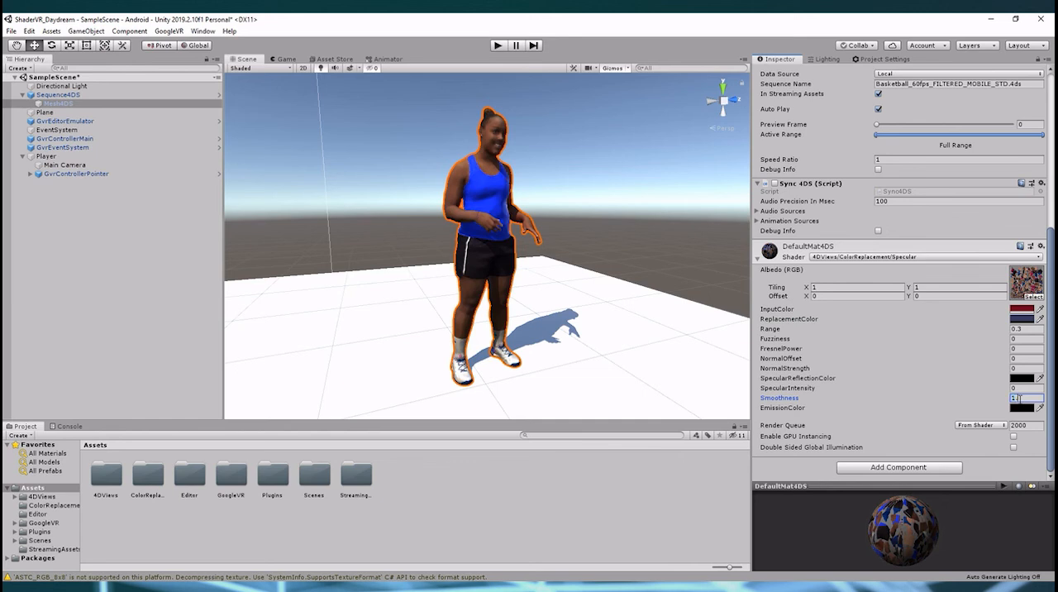
{"action": "type", "text": ".2"}
{"action": "left_click", "coordinate": [1031, 388]}
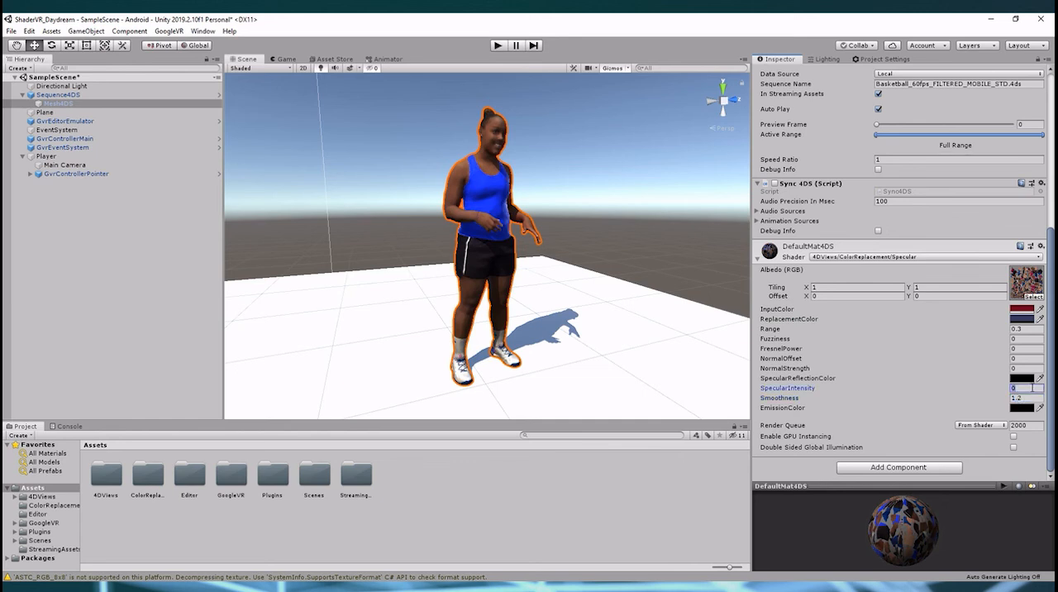
{"action": "type", "text": "0.7"}
Set the SpecularReflectionColor to blue
{"action": "left_click", "coordinate": [1022, 378]}
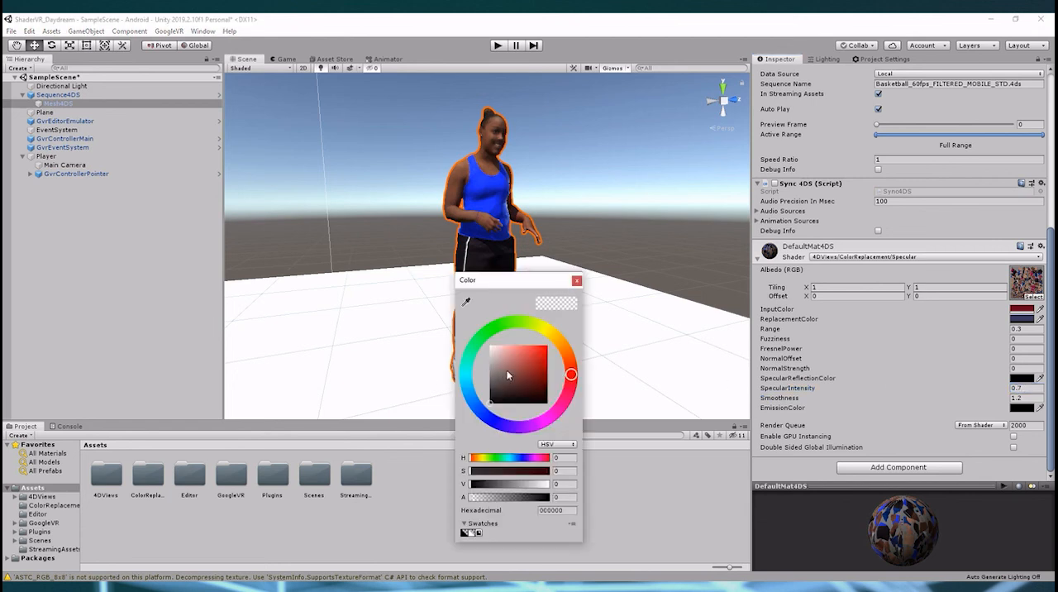
{"action": "left_click", "coordinate": [488, 417]}
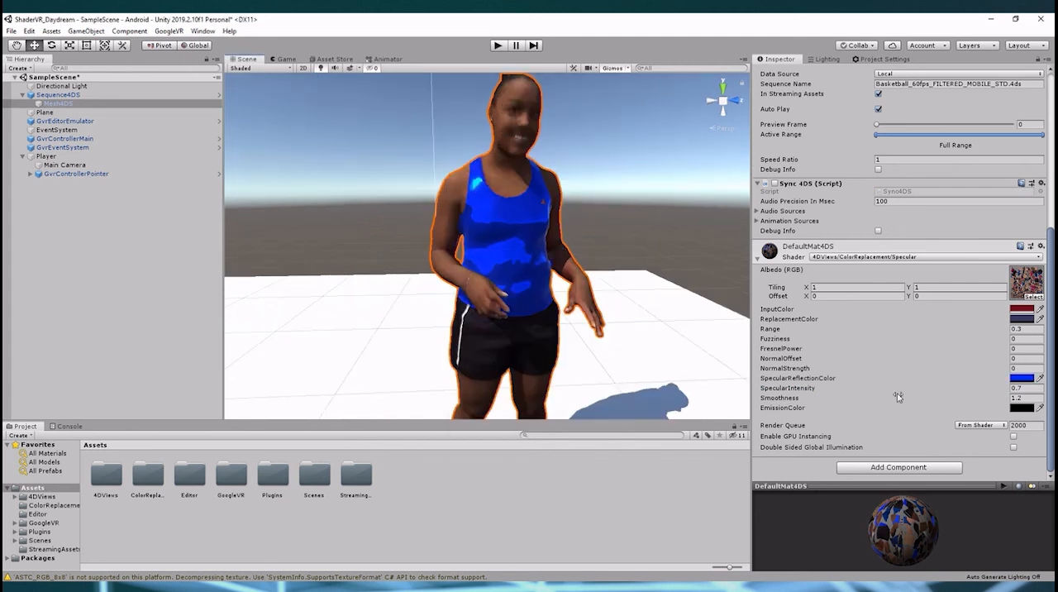
{"action": "left_click", "coordinate": [1022, 378]}
{"action": "left_click_drag", "start_coordinate": [507, 363], "coordinate": [482, 353]}
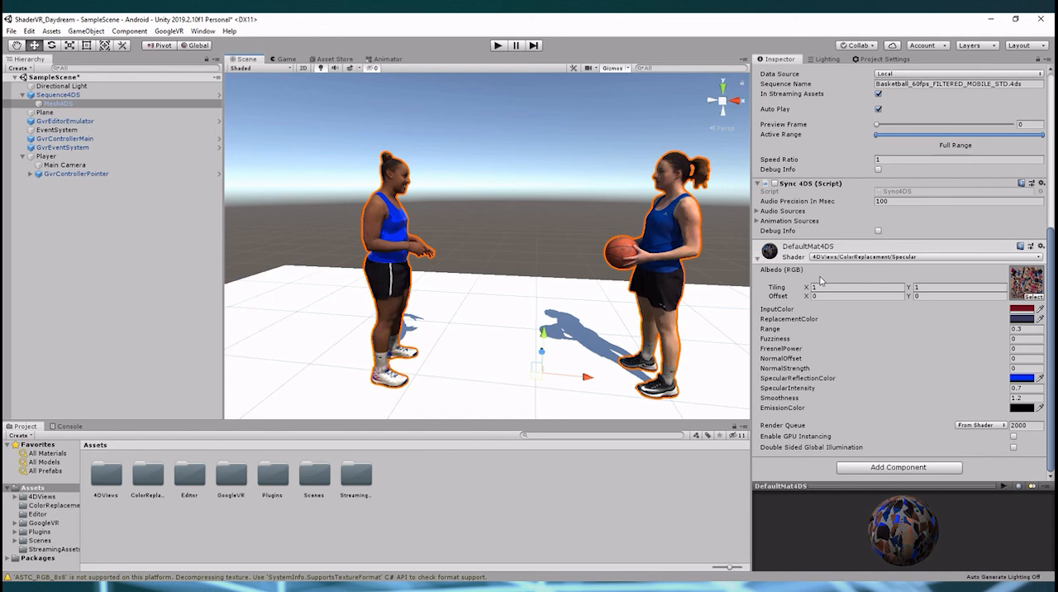
{"action": "scroll", "coordinate": [565, 217], "scroll_direction": "down", "scroll_amount": 3}
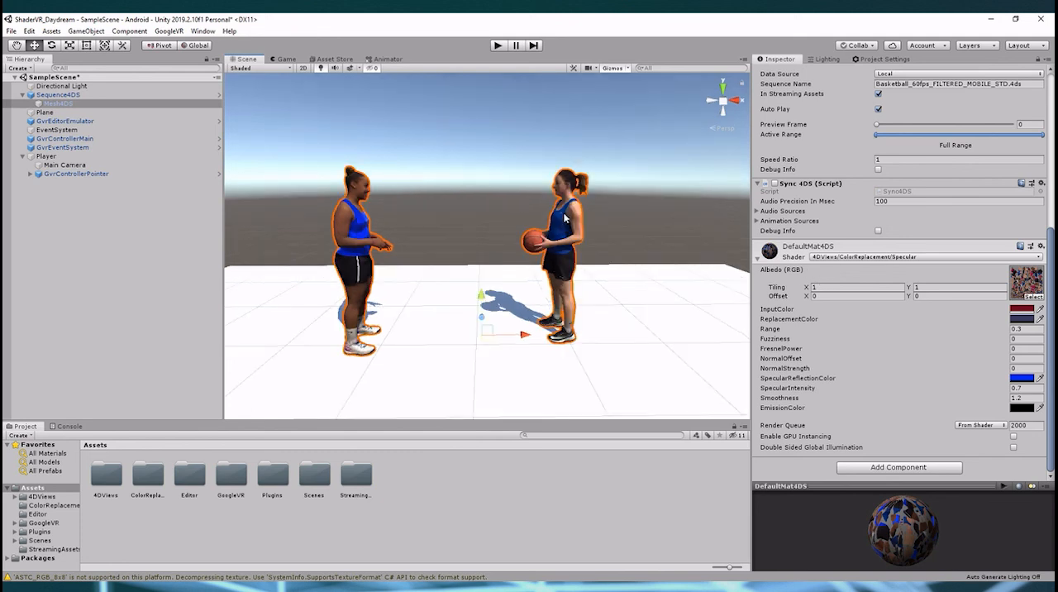